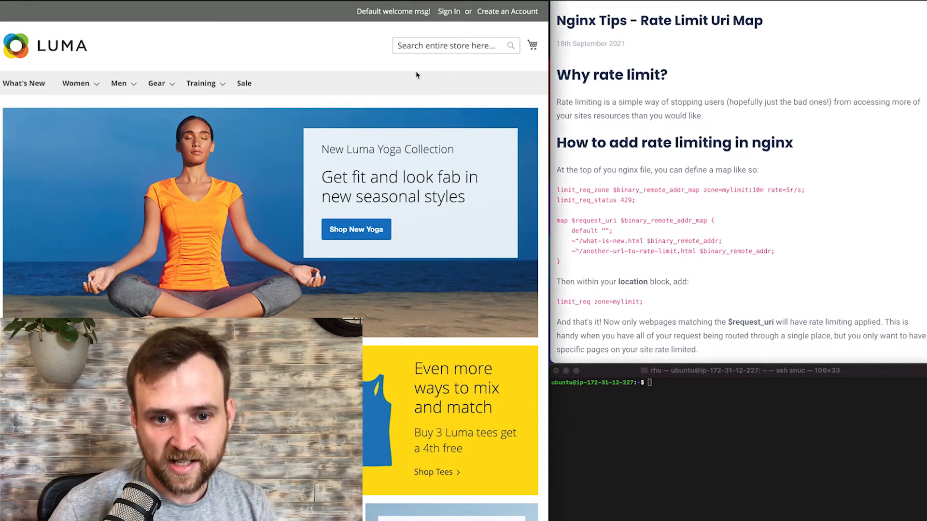
# Reload the store home page and open /etc/nginx/sites-enabled/nginx.conf in nano without root rights.
pyautogui.press('F5')
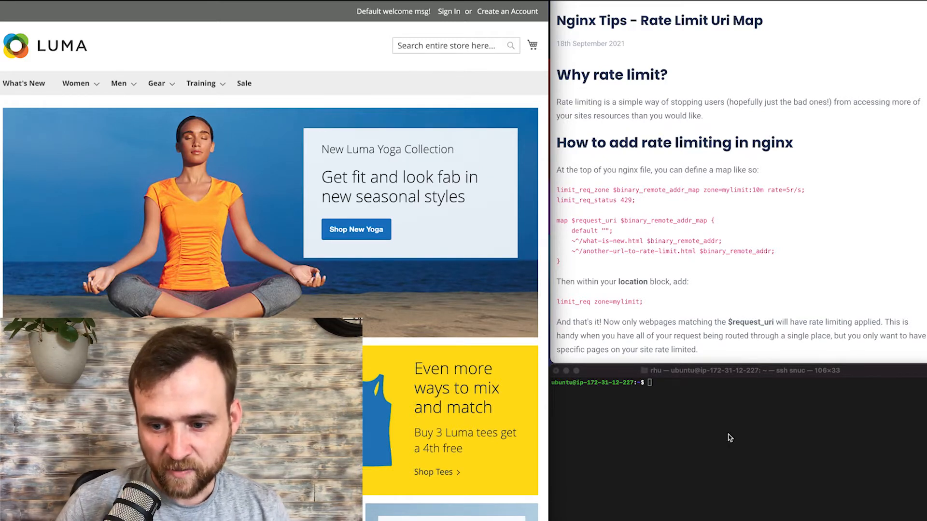
pyautogui.click(728, 434)
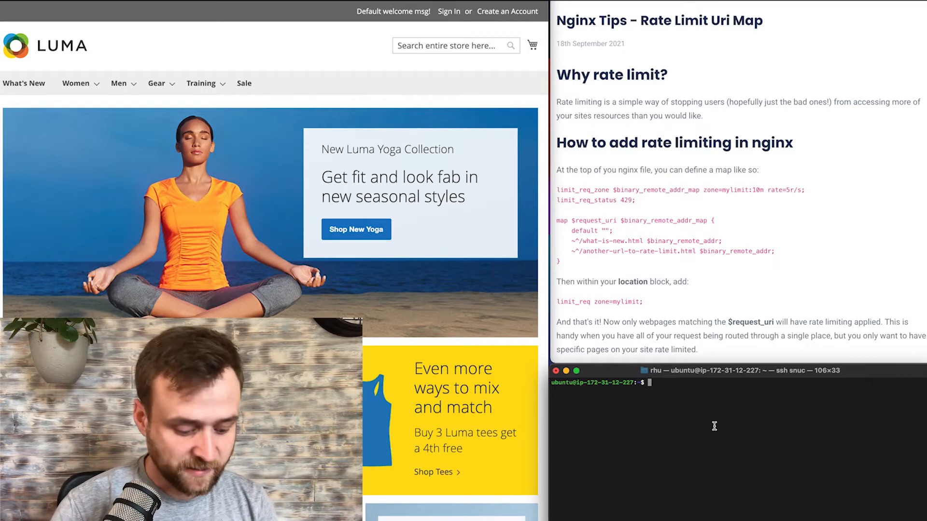
pyautogui.write('nanao .e')
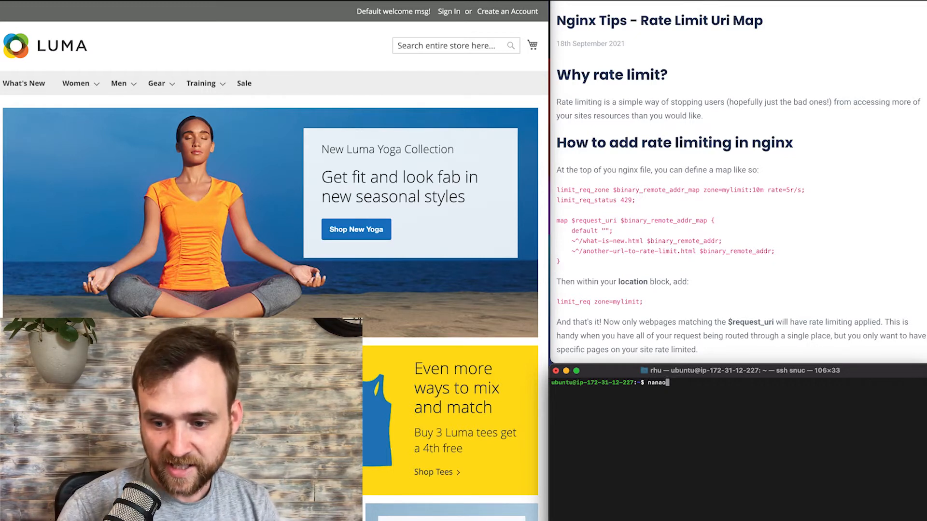
pyautogui.press('BackSpace')
pyautogui.press('BackSpace')
pyautogui.write('o /etc/nginx/')
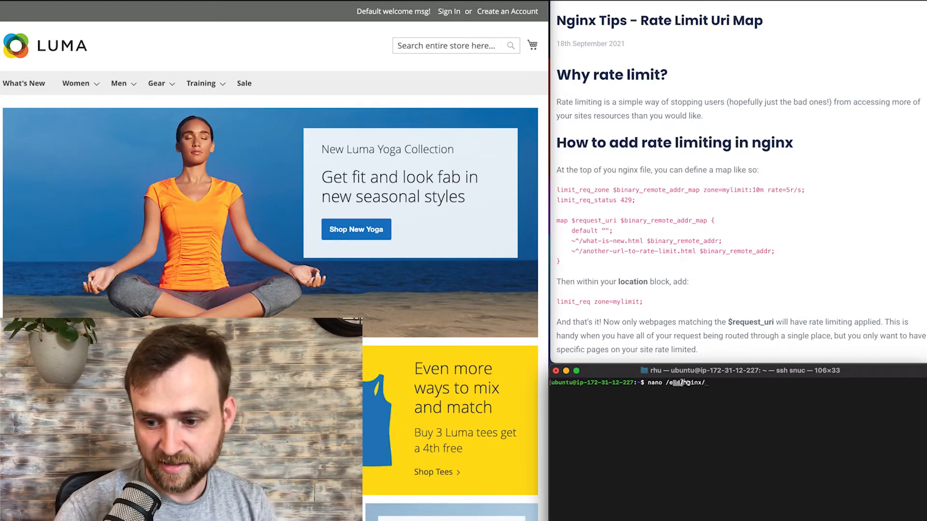
pyautogui.write('sites-e')
pyautogui.press('Tab')
pyautogui.press('Tab')
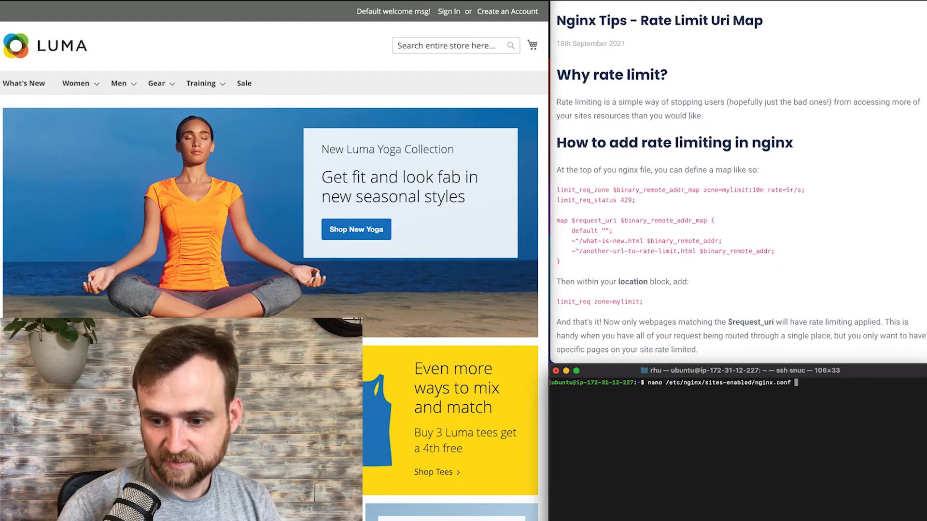
pyautogui.press('Return')
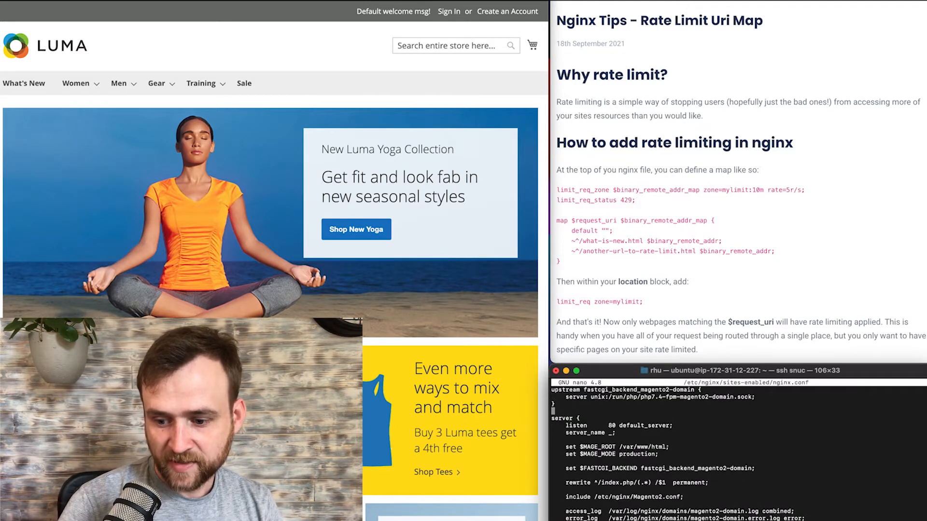
pyautogui.hotkey('ctrl', 'x')
# Reopen nginx.conf with sudo and insert blank lines below the upstream block.
pyautogui.press('Up')
pyautogui.hotkey('ctrl', 'a')
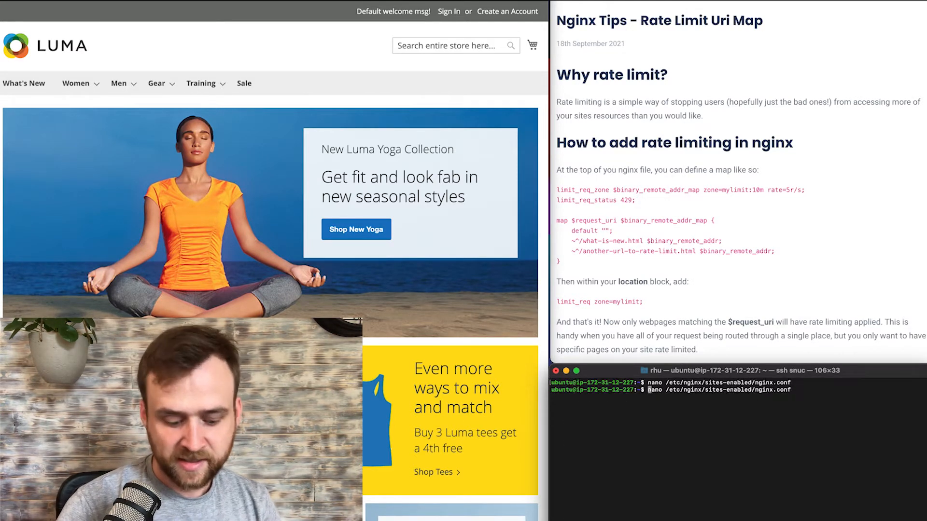
pyautogui.write('sudo')
pyautogui.press('Return')
pyautogui.press('Down')
pyautogui.press('Down')
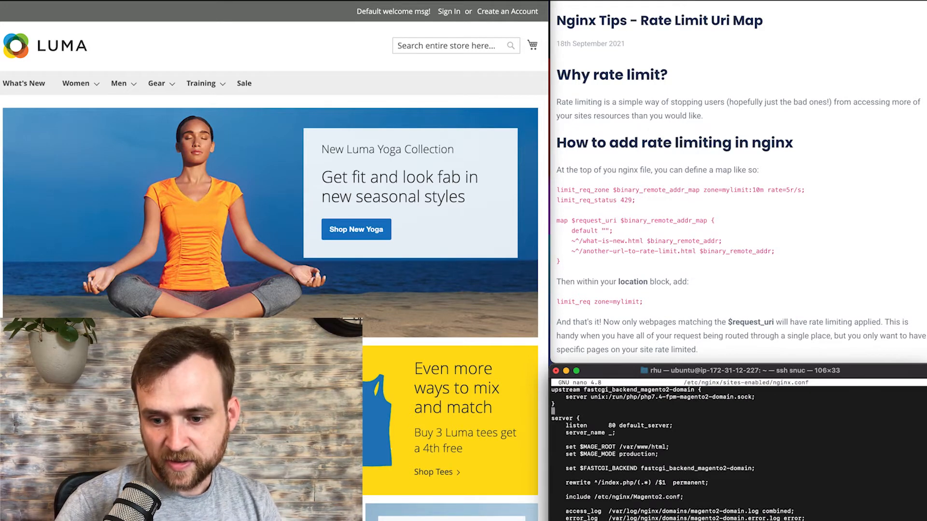
pyautogui.press('Return')
pyautogui.press('Return')
# Copy the article's limit_req_zone and map code block and paste it into nginx.conf.
pyautogui.click(575, 211)
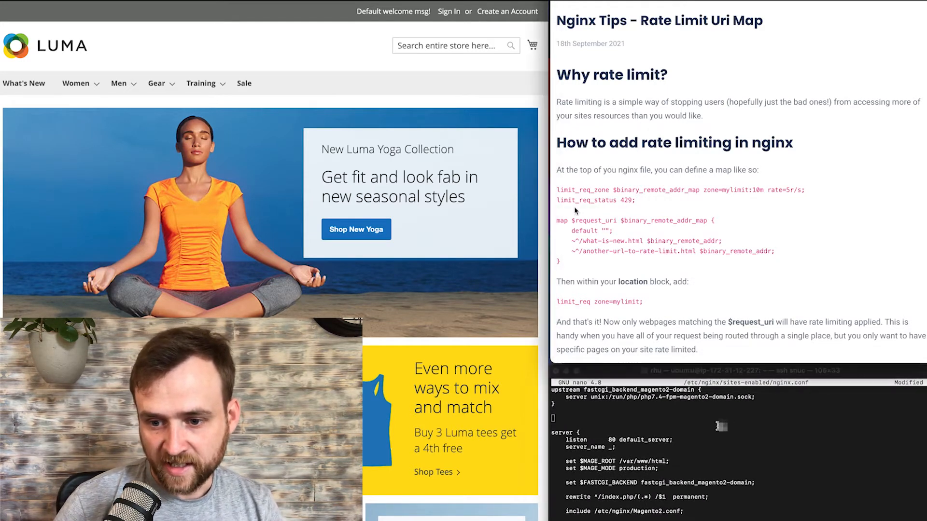
pyautogui.moveTo(558, 189); pyautogui.dragTo(593, 270)
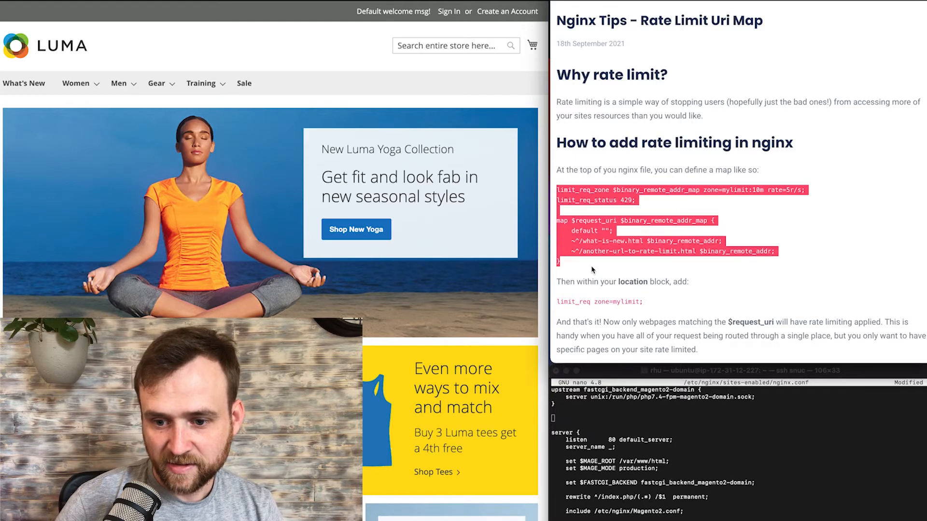
pyautogui.press('super+c')
pyautogui.click(569, 420)
pyautogui.press('super+v')
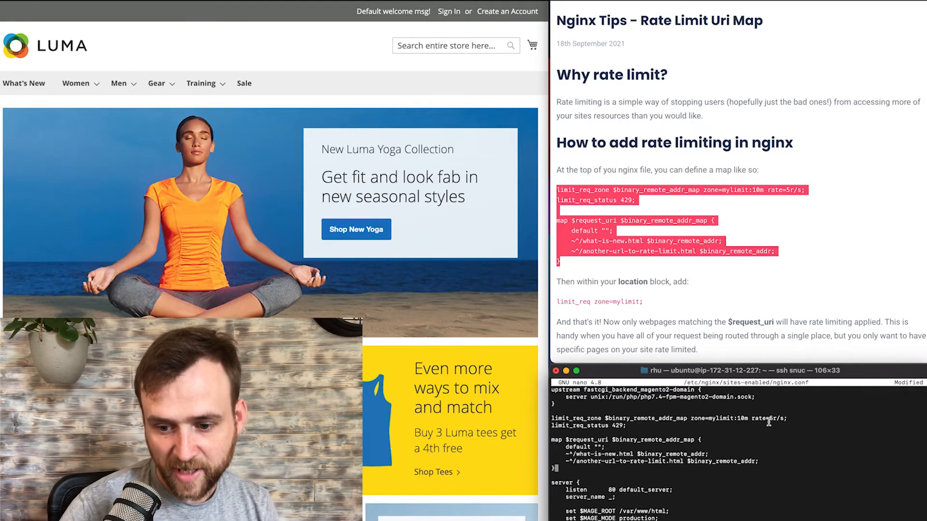
# Edit the limit_req_zone rate from 5r/s to 20r/m.
pyautogui.press('Up')
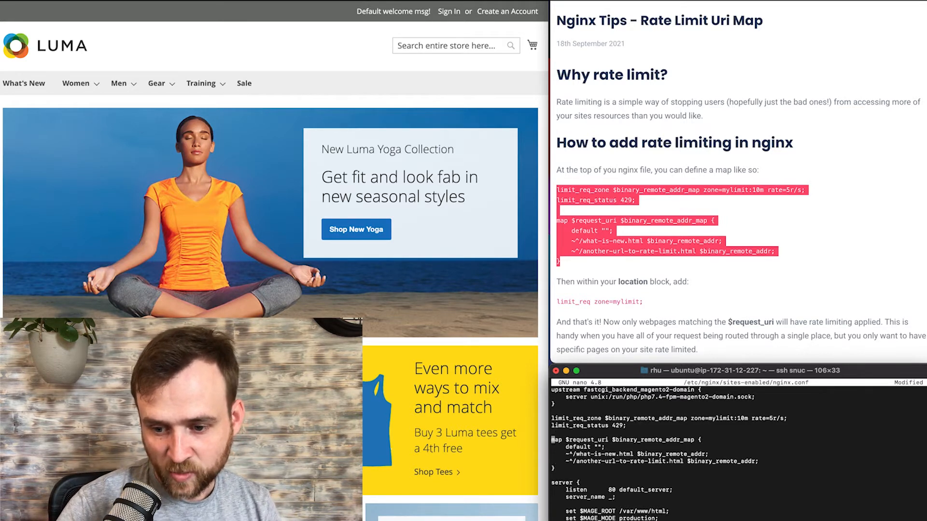
pyautogui.press('Up')
pyautogui.press('Up')
pyautogui.press('Left')
pyautogui.press('Left')
pyautogui.press('Left')
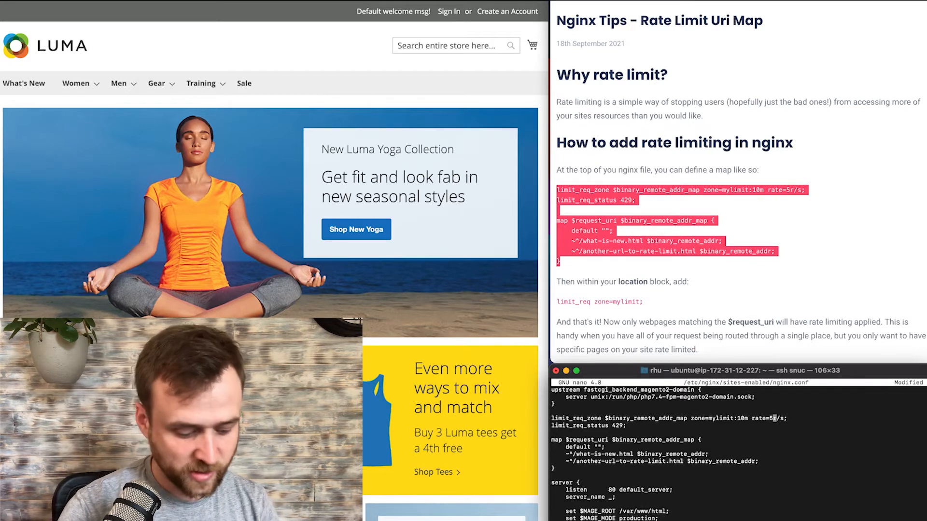
pyautogui.press('Right')
pyautogui.press('Right')
pyautogui.press('Right')
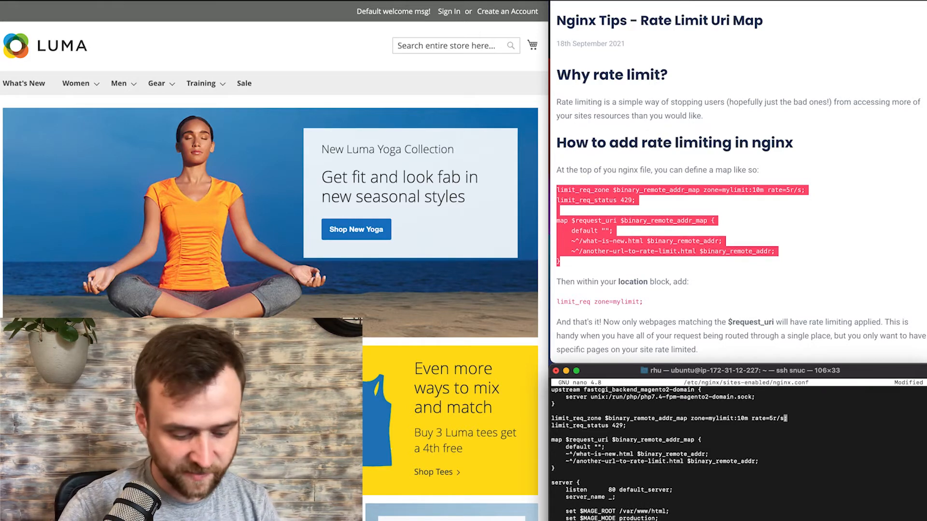
pyautogui.press('Delete')
pyautogui.write('m')
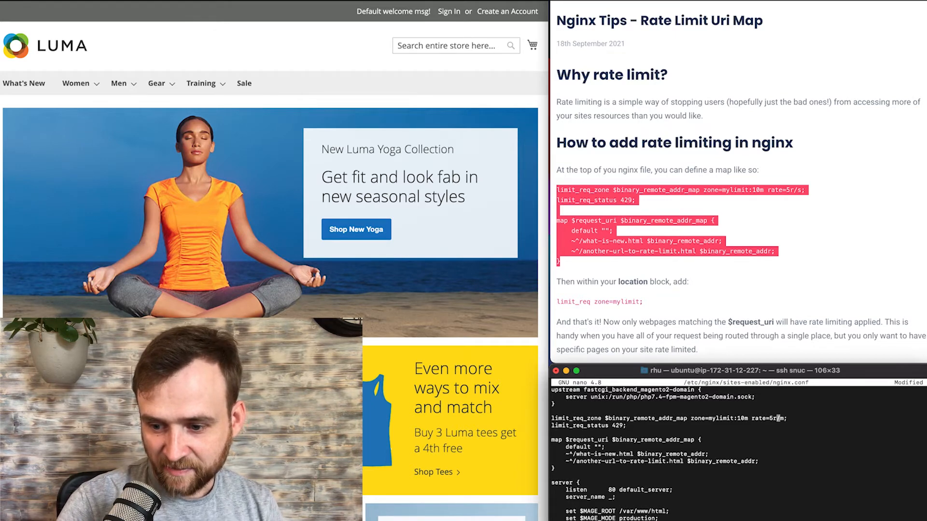
pyautogui.press('Left')
pyautogui.press('Left')
pyautogui.press('Left')
pyautogui.press('BackSpace')
pyautogui.write('2')
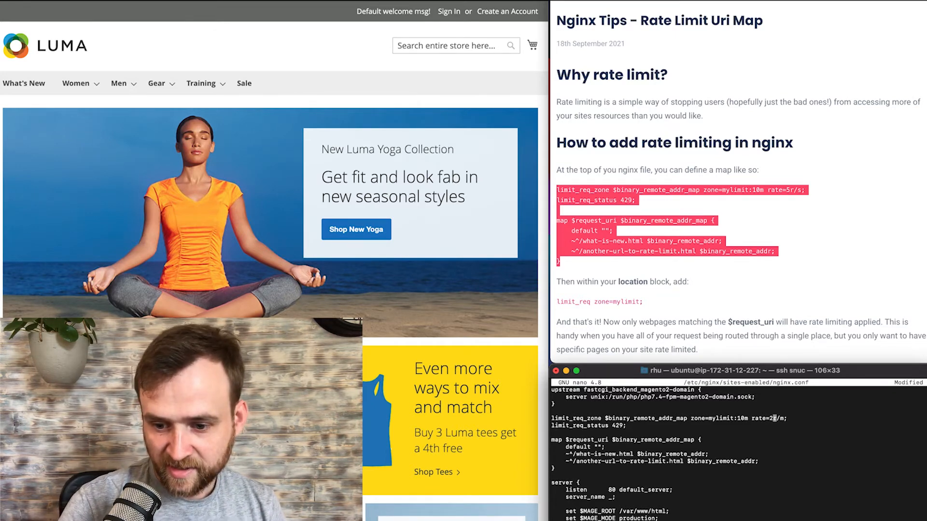
pyautogui.write('0')
pyautogui.press('Down')
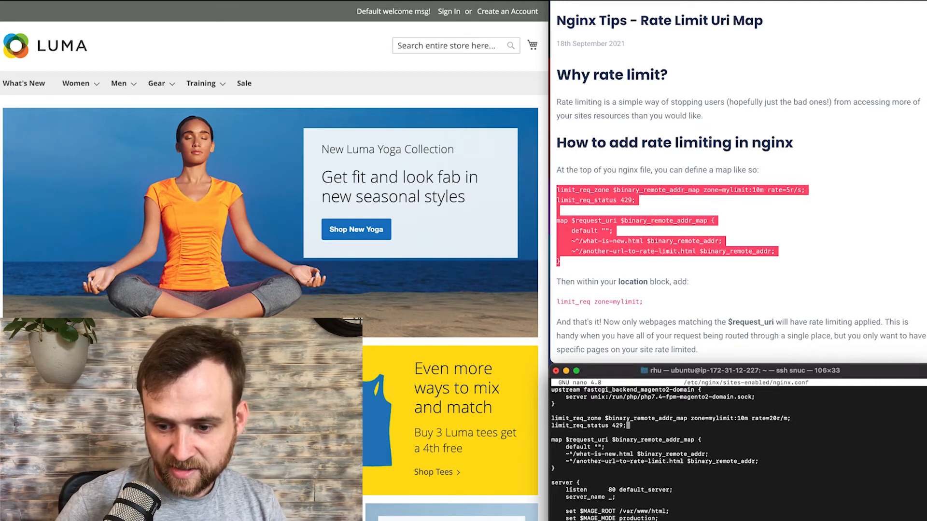
pyautogui.press('Down')
pyautogui.press('Down')
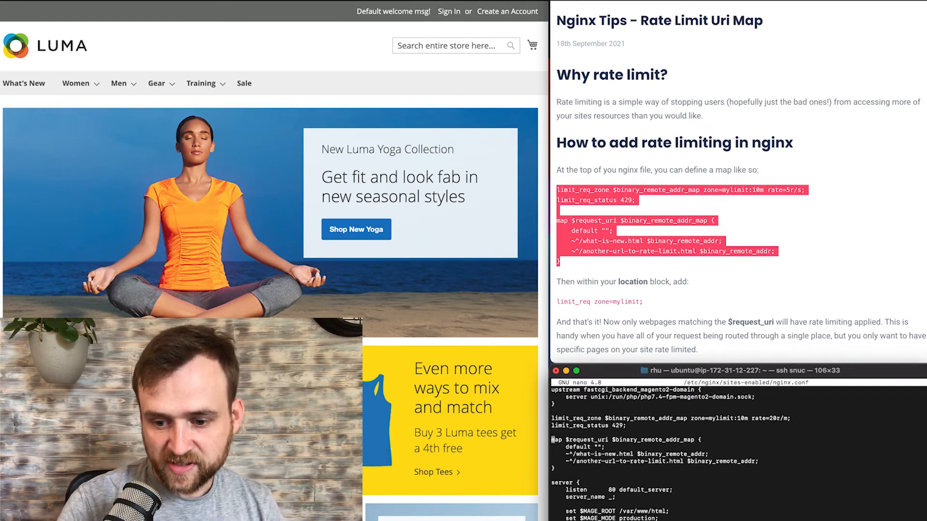
pyautogui.press('Down')
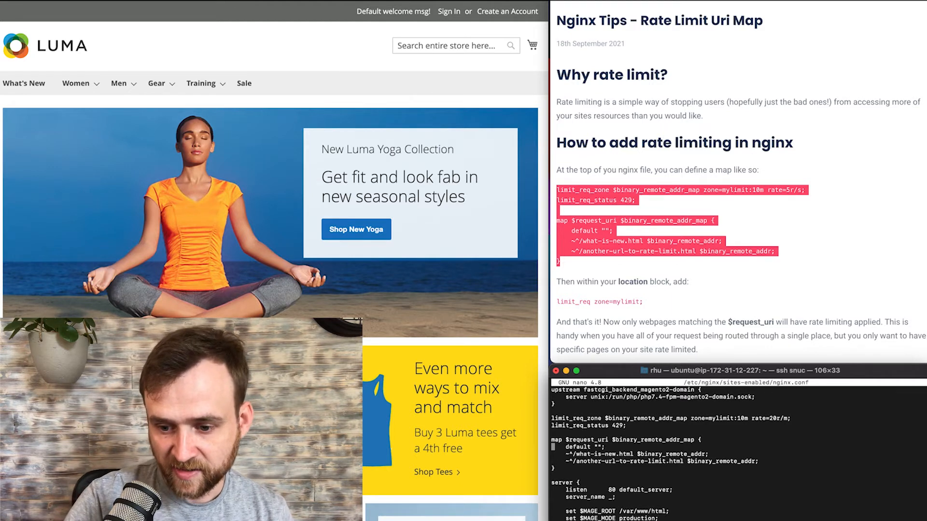
pyautogui.press('Down')
pyautogui.press('Right')
pyautogui.press('Right')
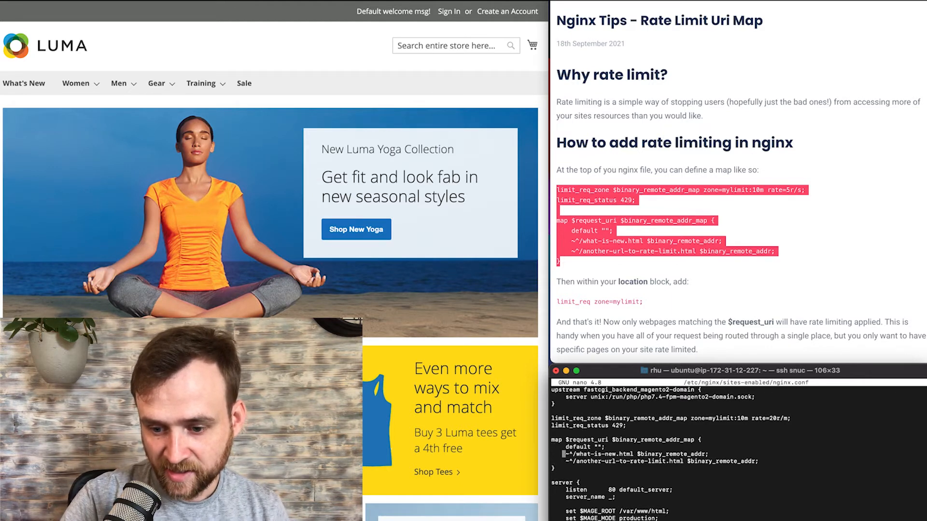
pyautogui.press('Right')
pyautogui.press('Right')
pyautogui.press('Right')
pyautogui.press('Right')
pyautogui.press('Right')
pyautogui.press('Right')
pyautogui.press('Up')
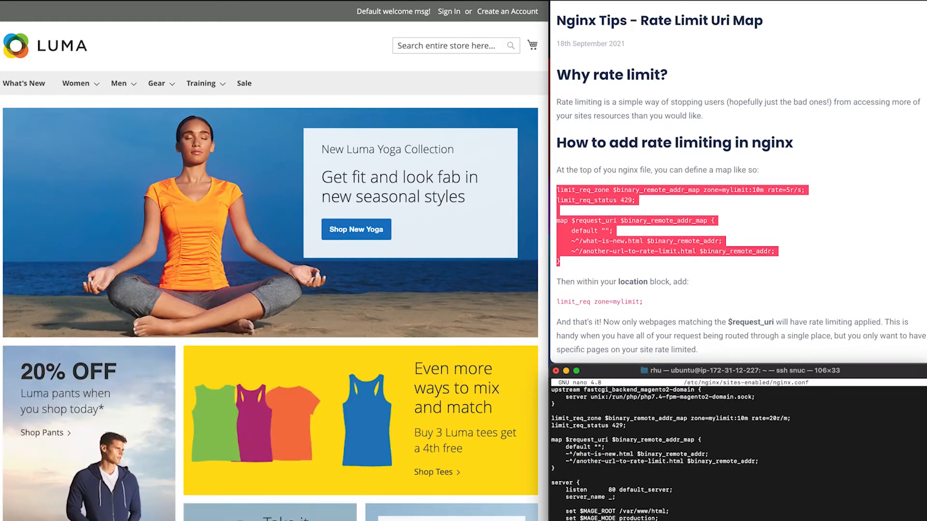
pyautogui.hotkey('ctrl', 'x')
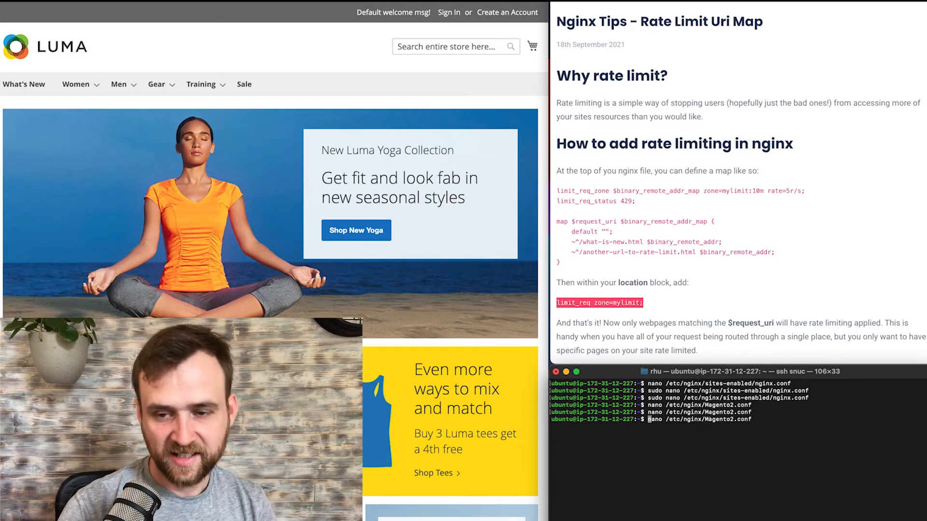
pyautogui.write('sudo')
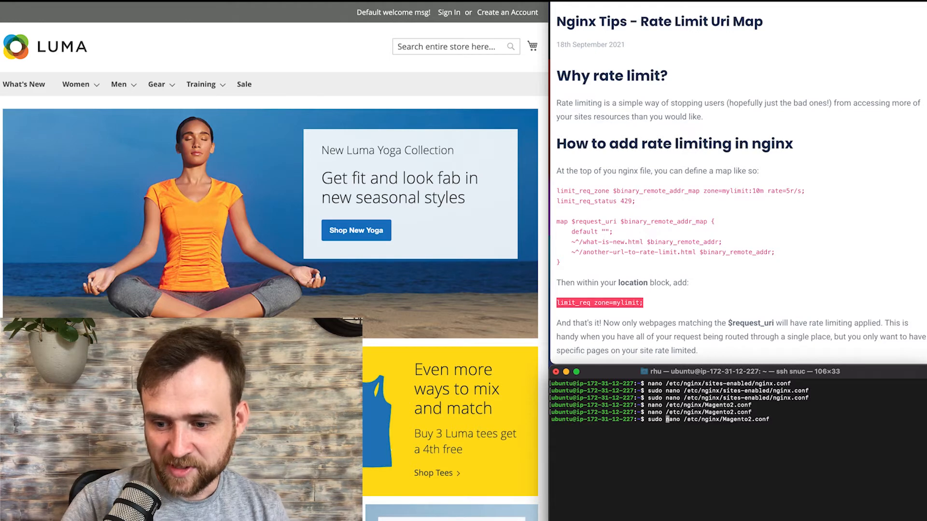
# Open Magento2.conf with sudo nano and make room inside the PHP entry point location block.
pyautogui.press('Return')
pyautogui.hotkey('ctrl', 'w')
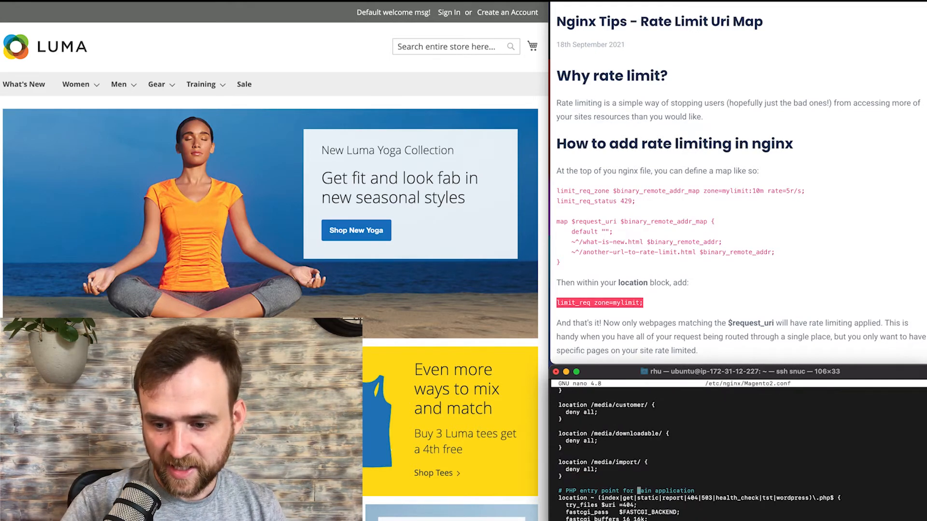
pyautogui.press('End')
pyautogui.press('Return')
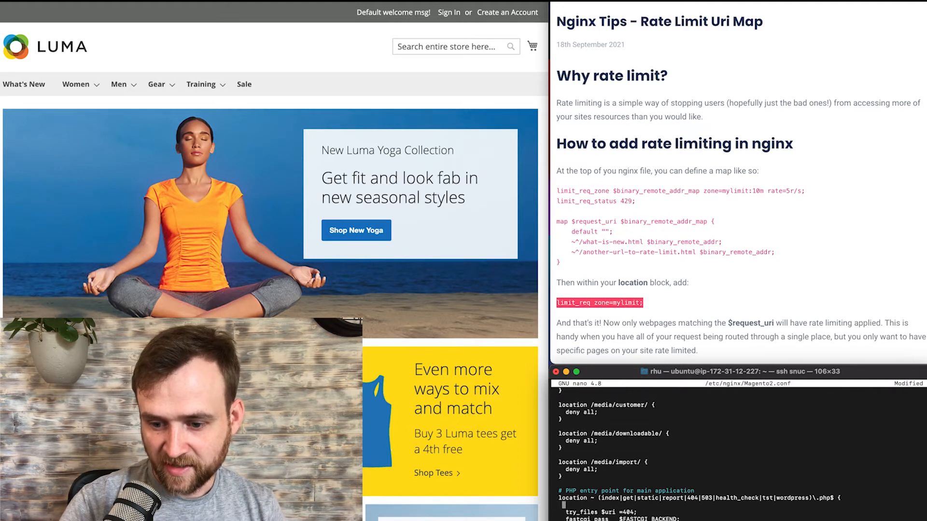
# Paste limit_req zone=mylimit; into the location block, add a blank line above try_files and save the file.
pyautogui.click(651, 306)
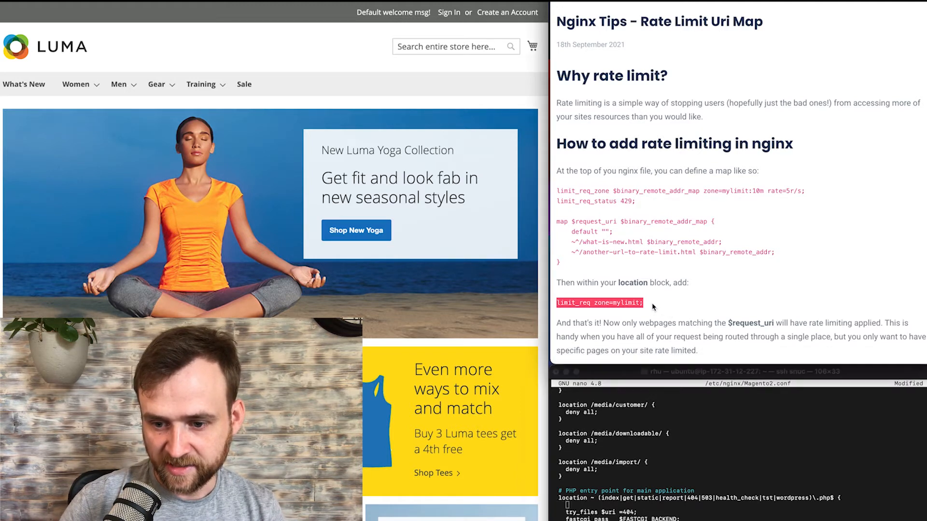
pyautogui.moveTo(644, 304); pyautogui.dragTo(557, 302)
pyautogui.press('super+c')
pyautogui.click(688, 450)
pyautogui.press('super+v')
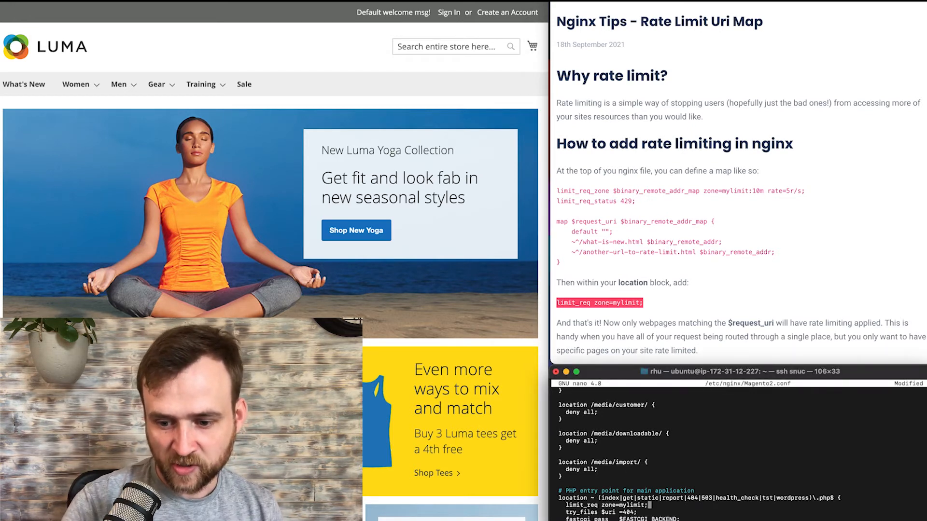
pyautogui.press('Down')
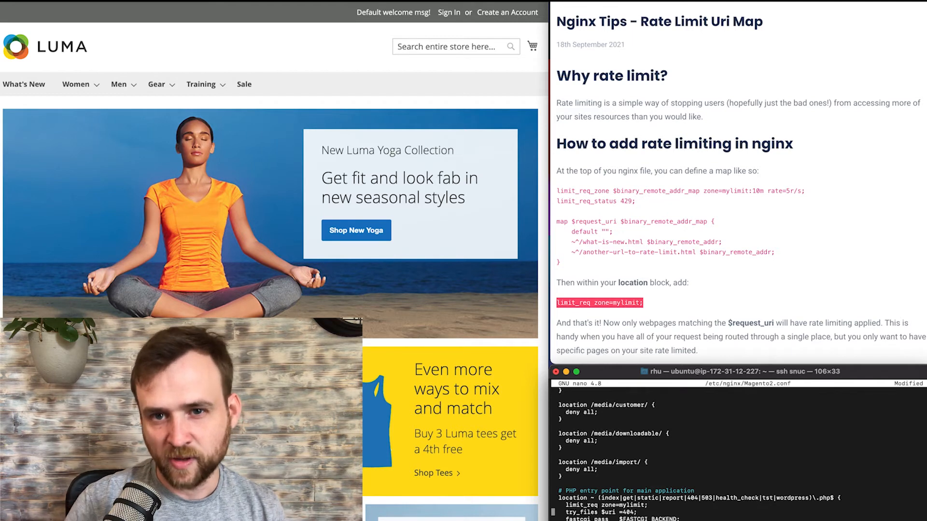
pyautogui.press('Return')
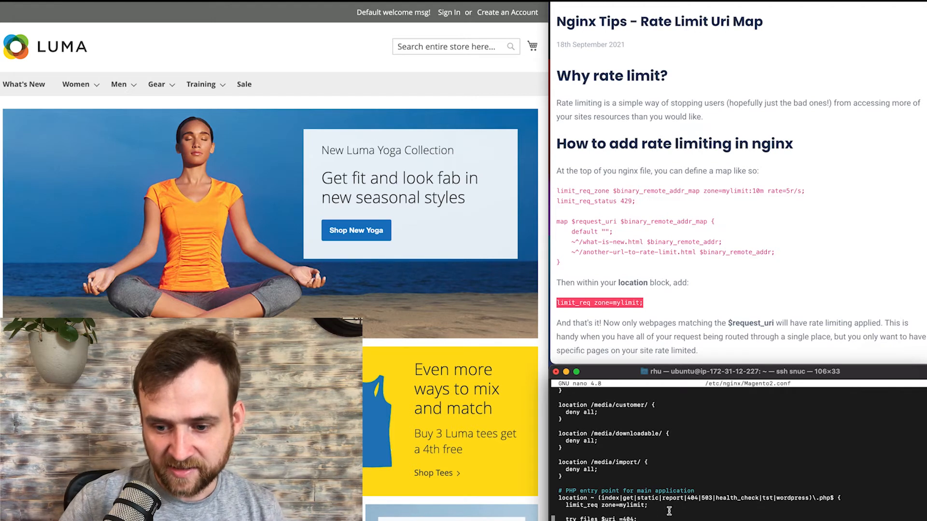
pyautogui.doubleClick(607, 497)
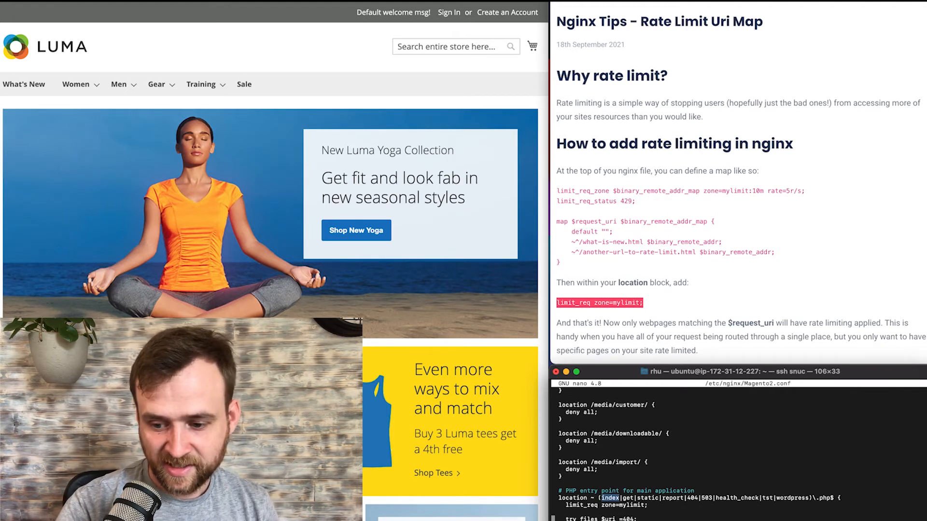
pyautogui.hotkey('ctrl', 'x')
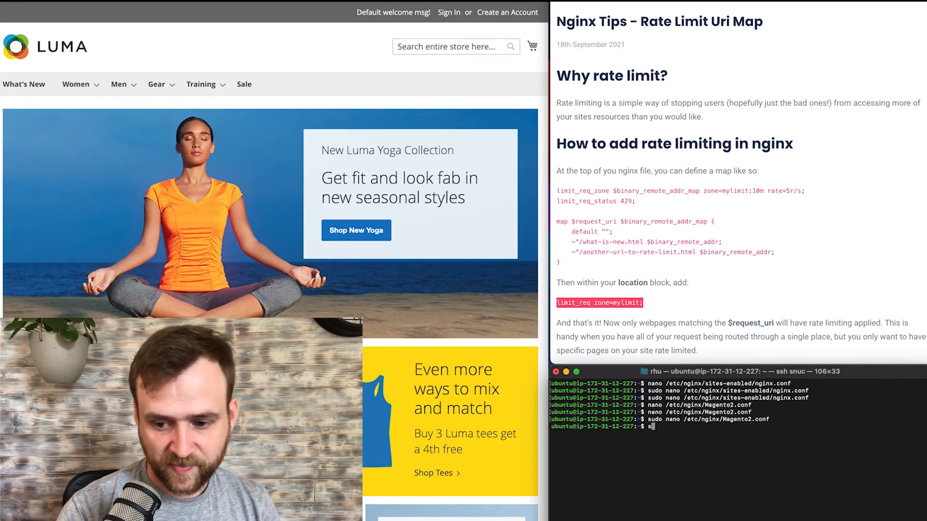
pyautogui.write('sudo nginx -t')
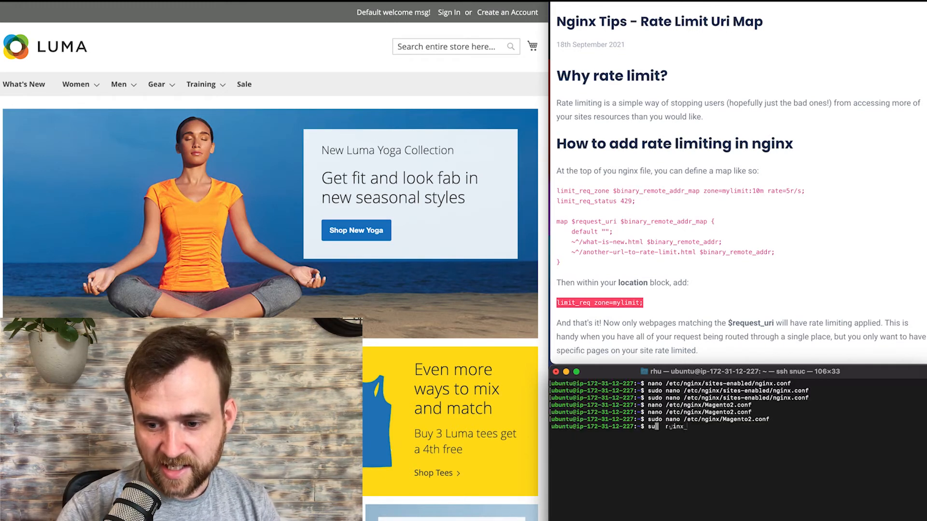
# Run sudo nginx -t, which reports syntax ok, then sudo service nginx restart.
pyautogui.press('Return')
pyautogui.write('sudo')
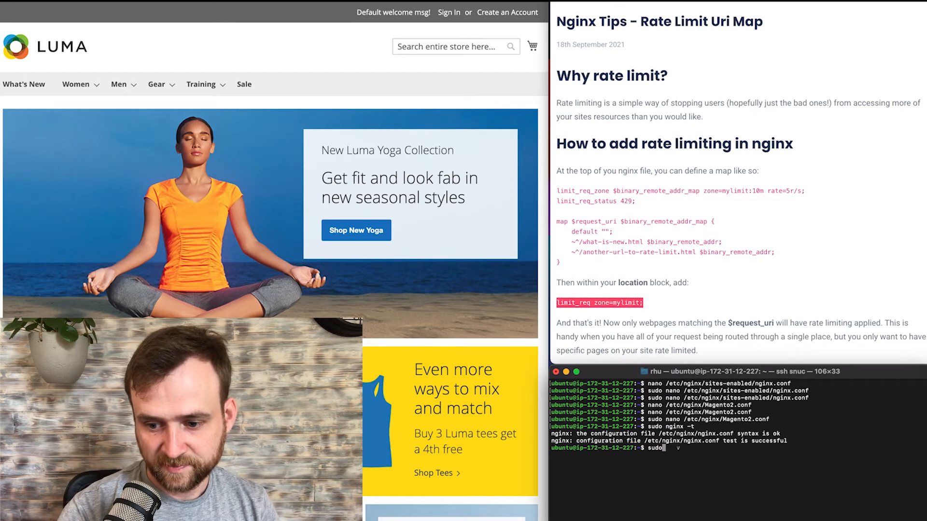
pyautogui.write(' service nginx re')
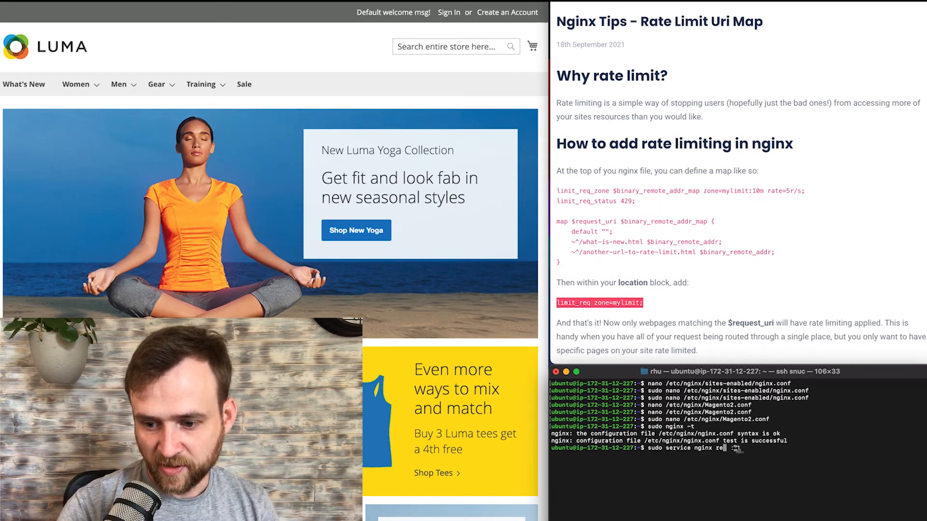
pyautogui.write('start')
pyautogui.press('Return')
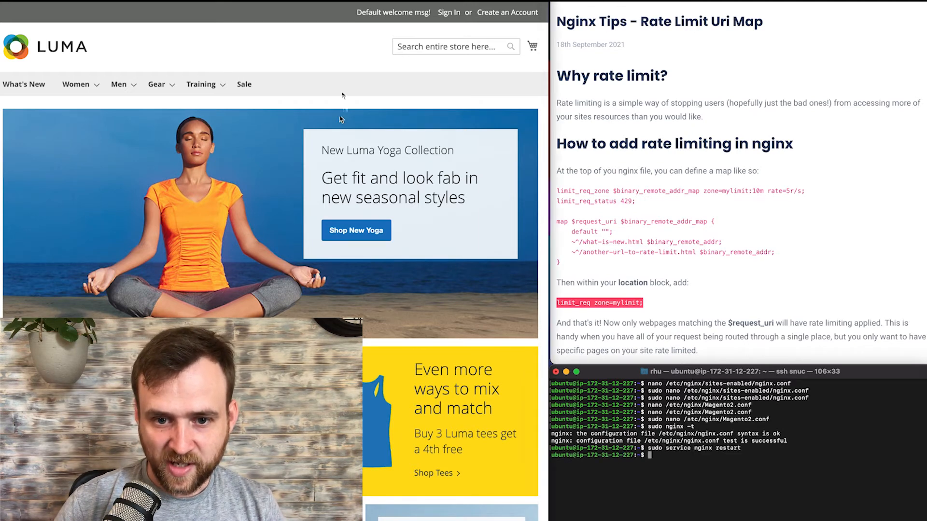
# Reload the Luma home page four times, then navigate to the What's New page.
pyautogui.click(331, 91)
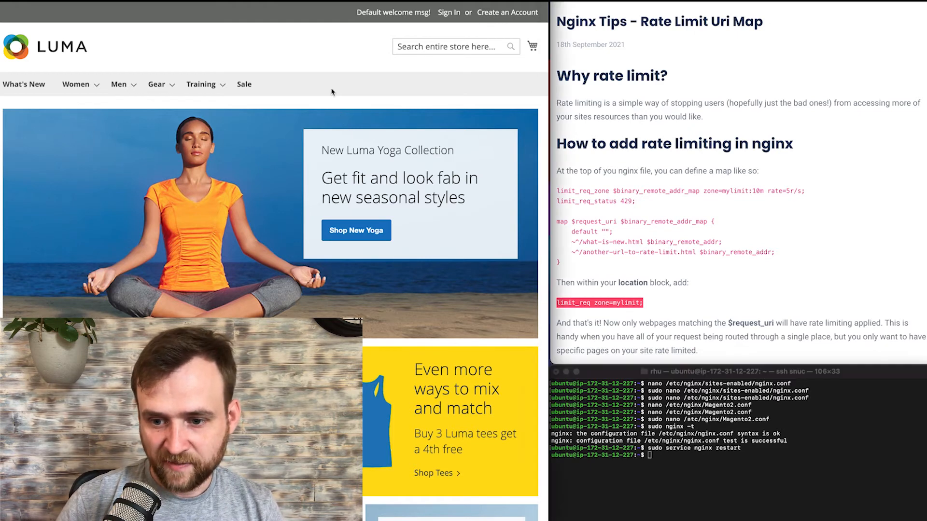
pyautogui.moveTo(724, 242); pyautogui.dragTo(578, 252)
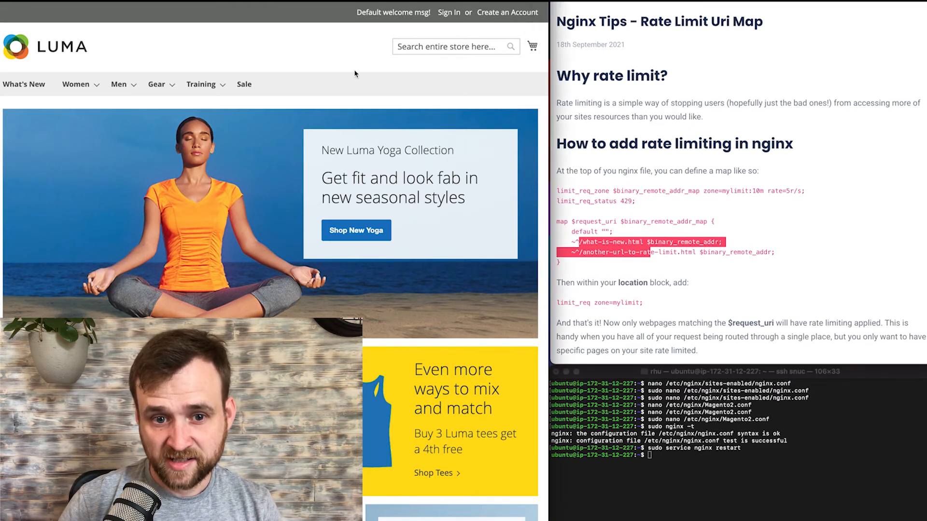
pyautogui.press('F5')
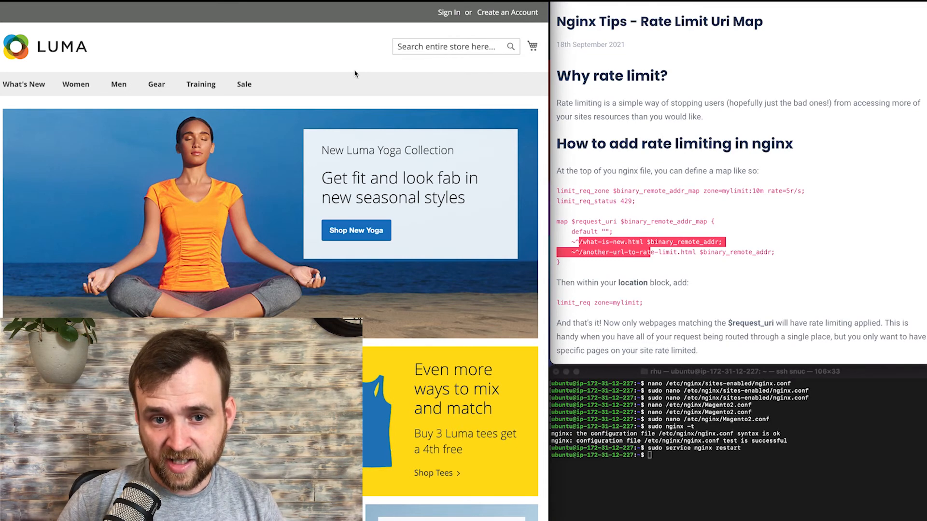
pyautogui.press('F5')
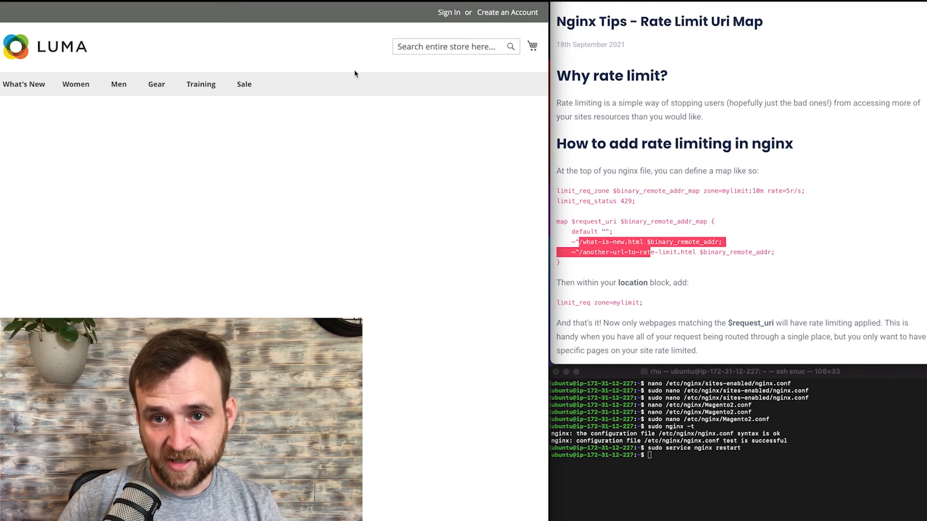
pyautogui.press('F5')
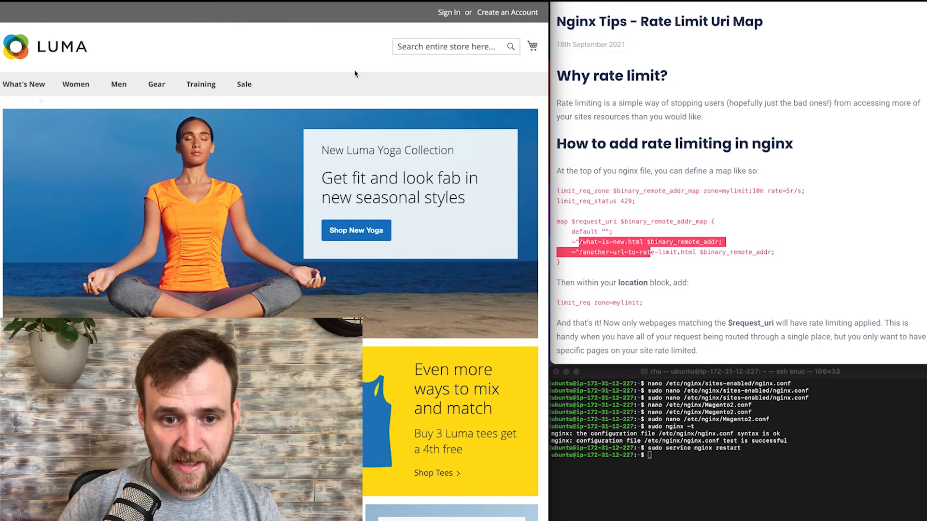
pyautogui.press('F5')
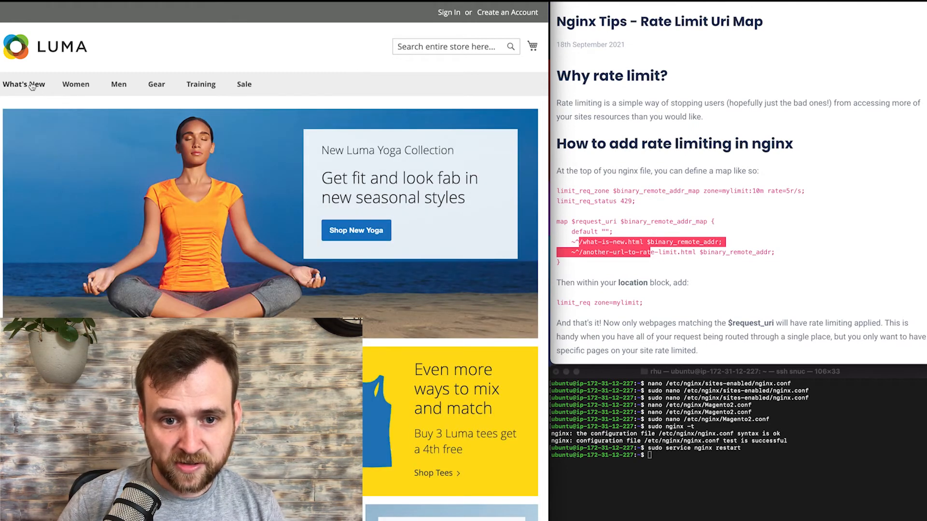
pyautogui.click(32, 86)
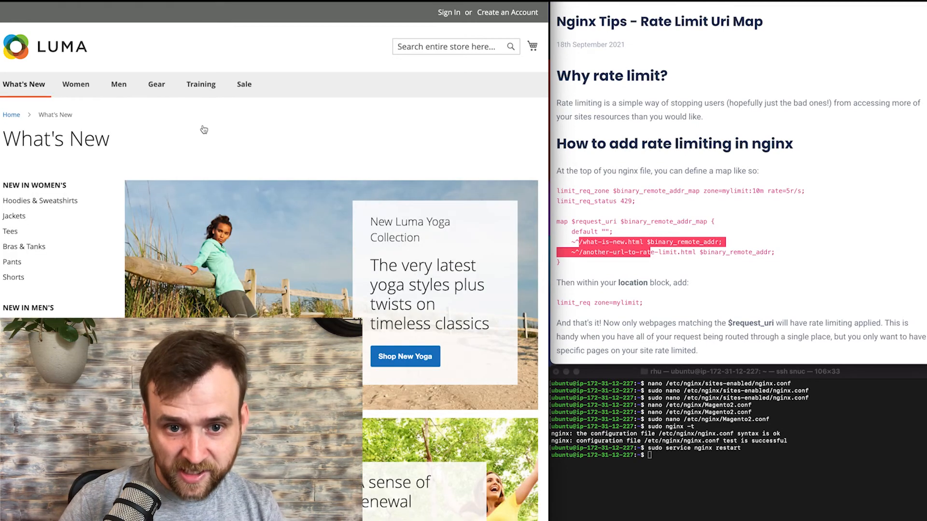
# Reload What's New until nginx returns 429 Too Many Requests and highlight the heading.
pyautogui.press('F5')
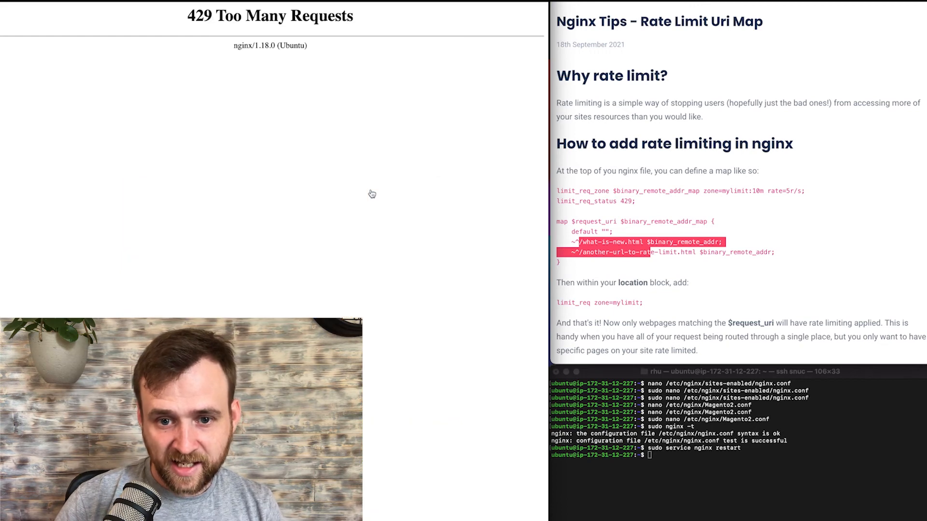
pyautogui.moveTo(196, 12); pyautogui.dragTo(353, 15)
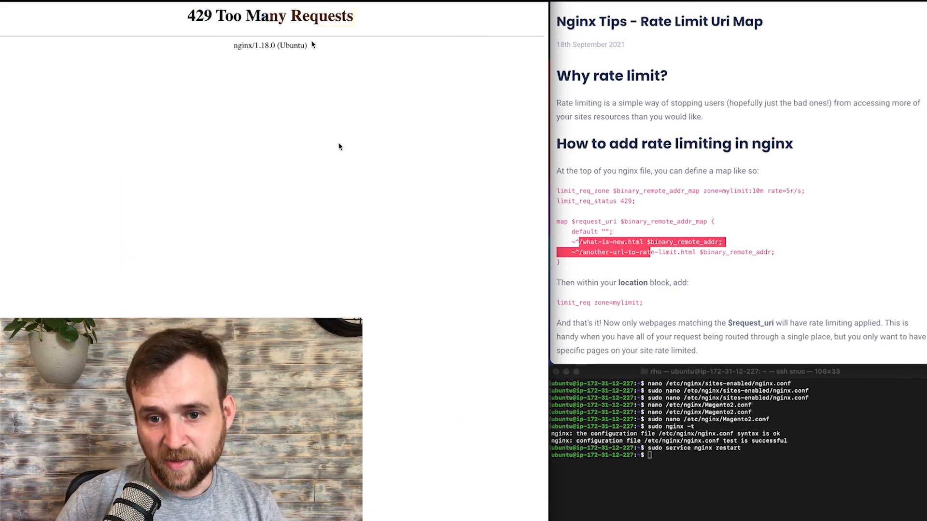